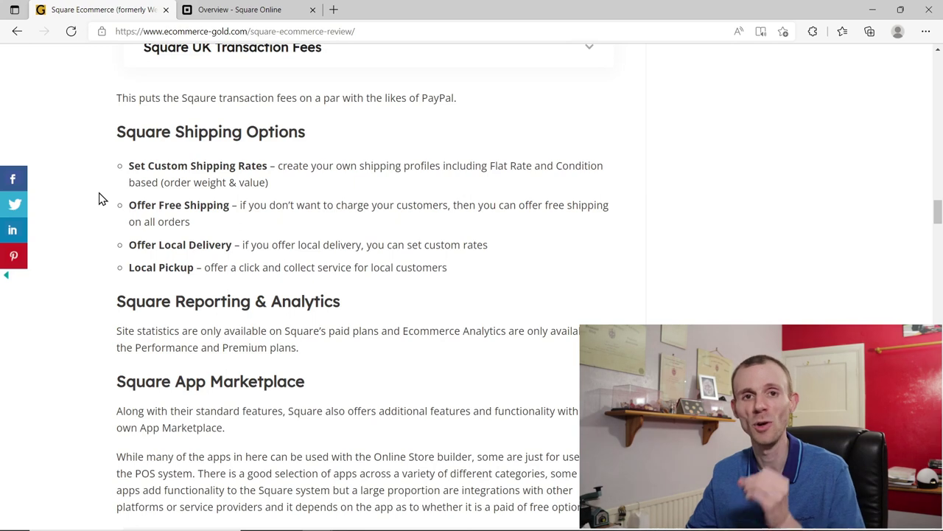
Read the Square review article's sections on shipping, reporting and analytics, the App Marketplace, and theme selection and customisation.
scroll(102, 199, down, 2)
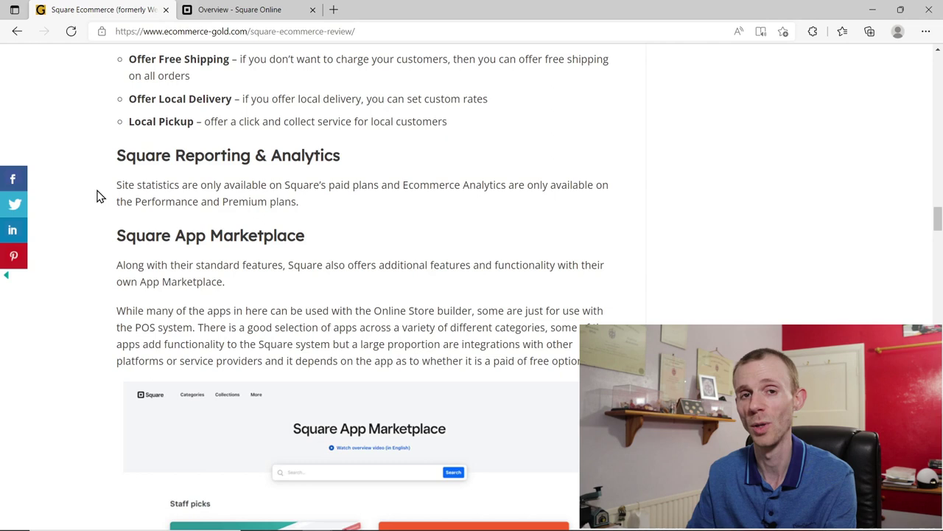
scroll(101, 197, down, 2)
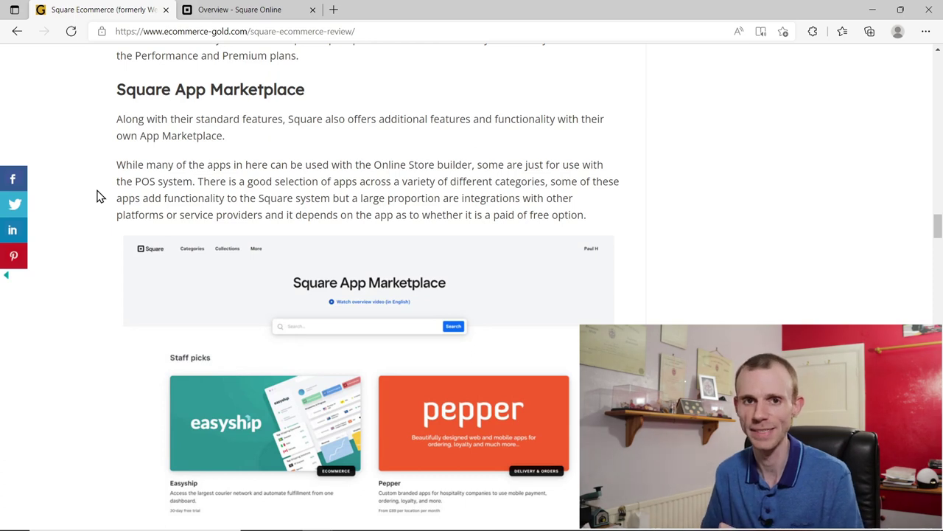
scroll(99, 196, down, 5)
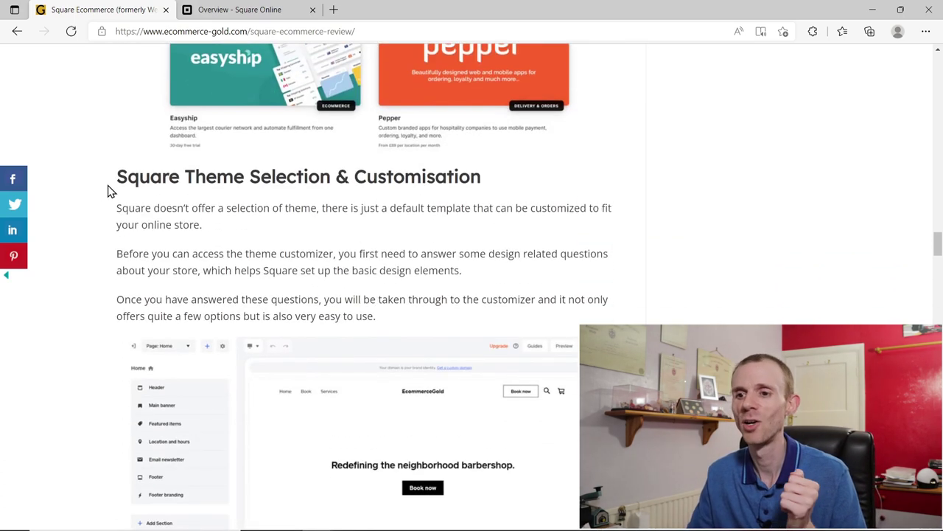
scroll(104, 192, down, 1)
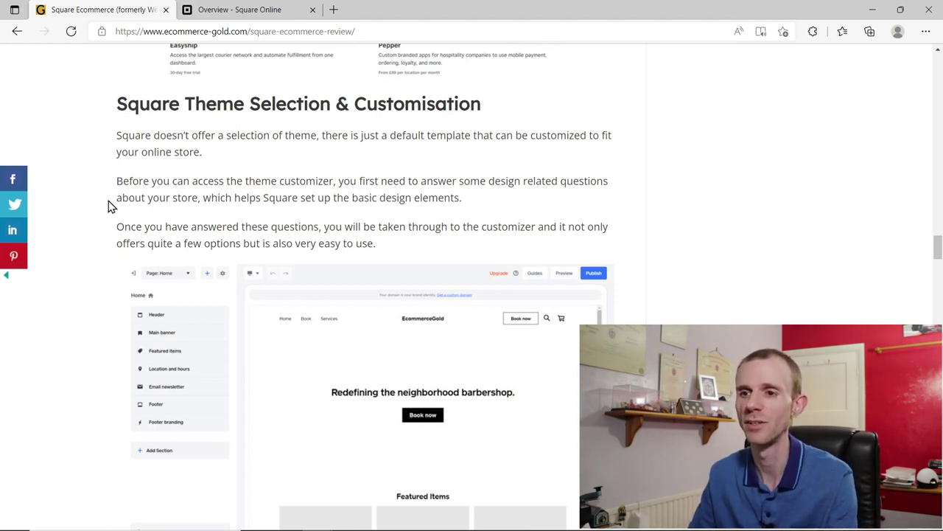
Switch to the Square Online dashboard and open the store's website editor.
click(271, 11)
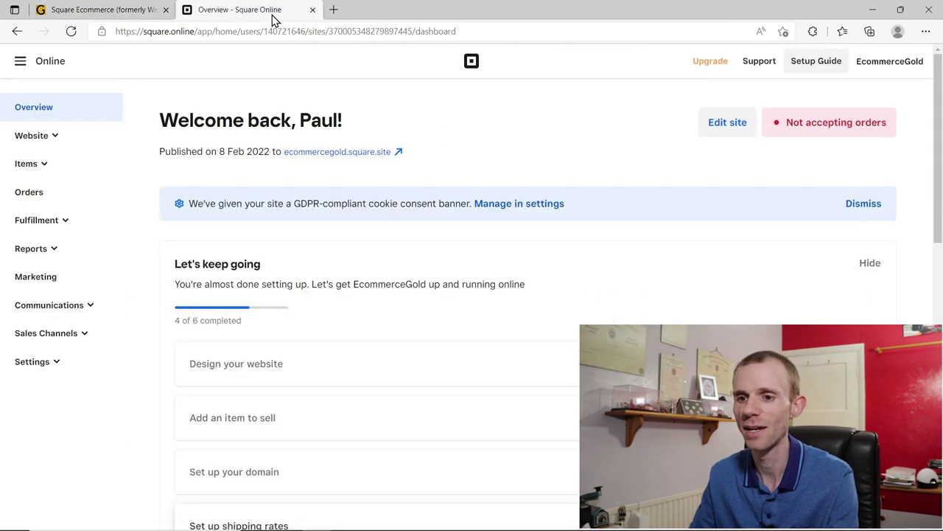
click(41, 140)
click(32, 170)
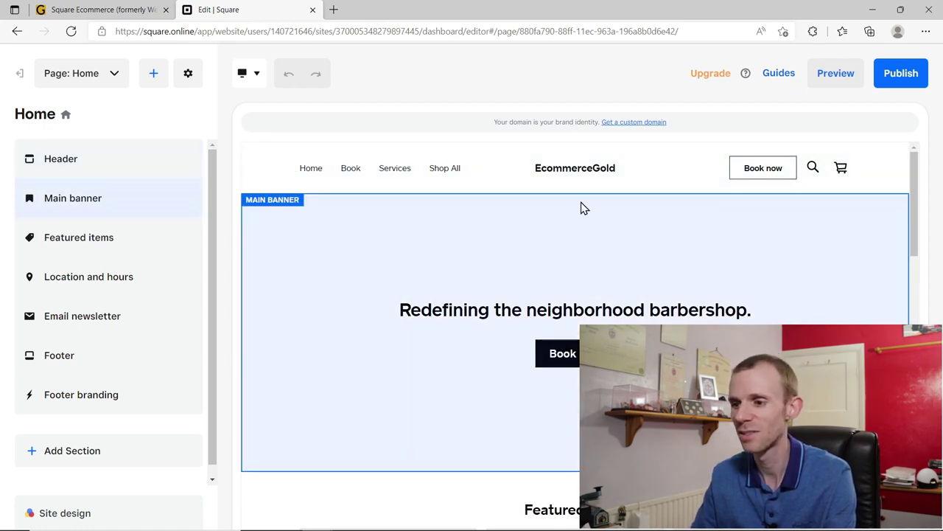
Look through the Home page preview down to the footer and view the Featured items section's settings.
scroll(583, 208, down, 10)
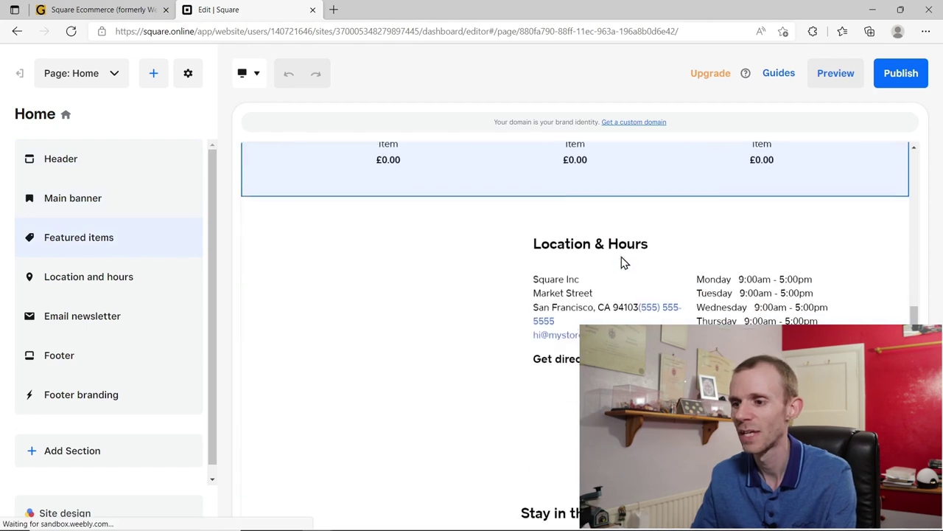
scroll(625, 261, down, 3)
scroll(579, 308, up, 6)
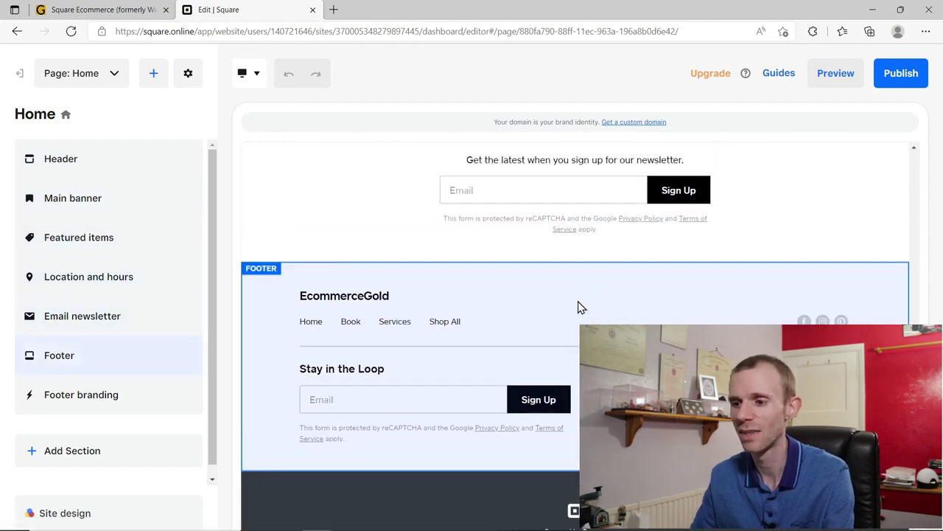
scroll(579, 307, up, 6)
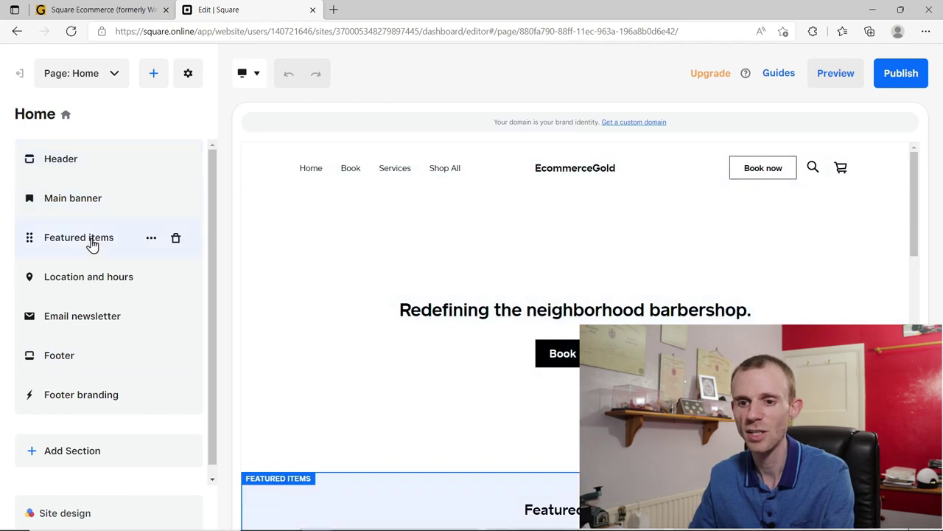
click(89, 243)
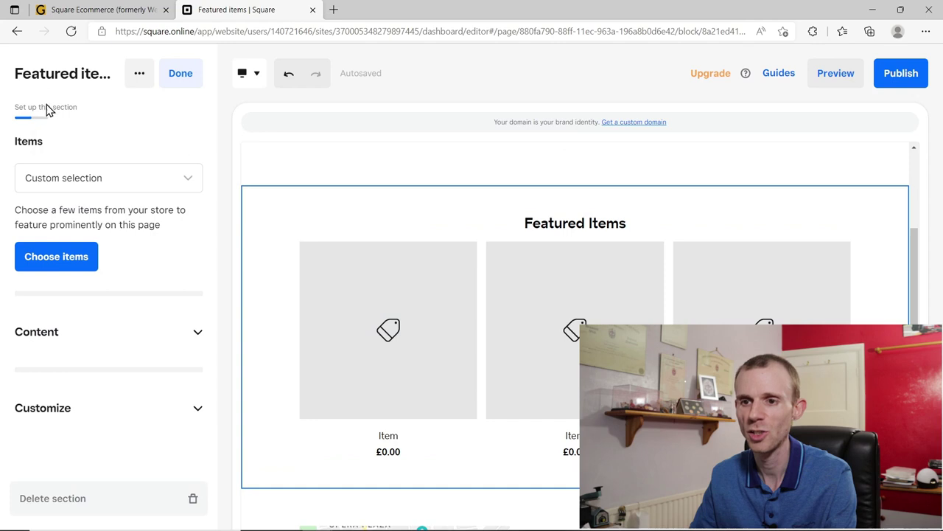
click(187, 75)
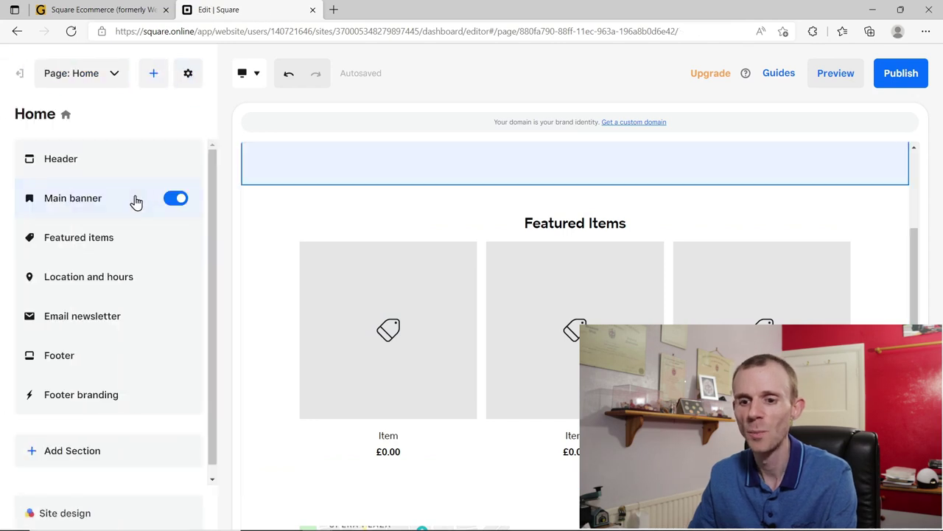
Browse the section types that can be added to the Home page, from Sell more to Communicate, without adding one.
click(78, 451)
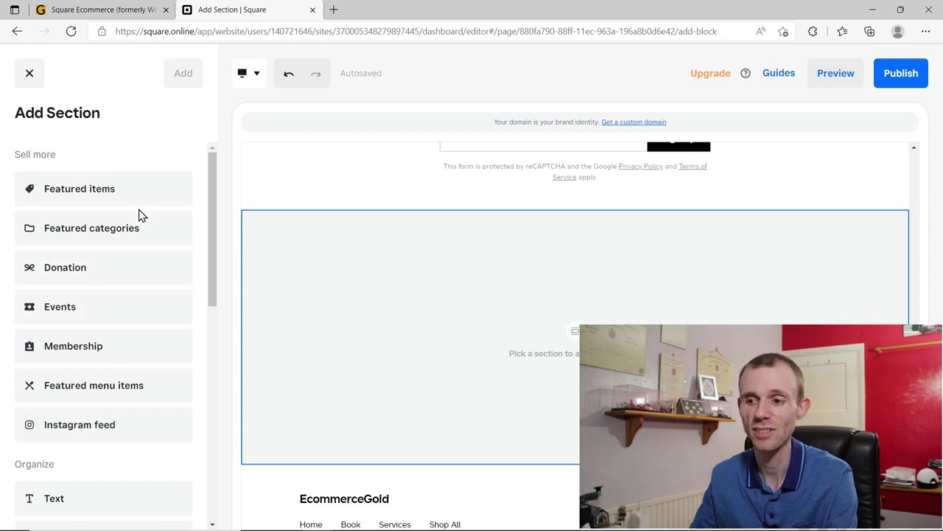
scroll(143, 215, down, 2)
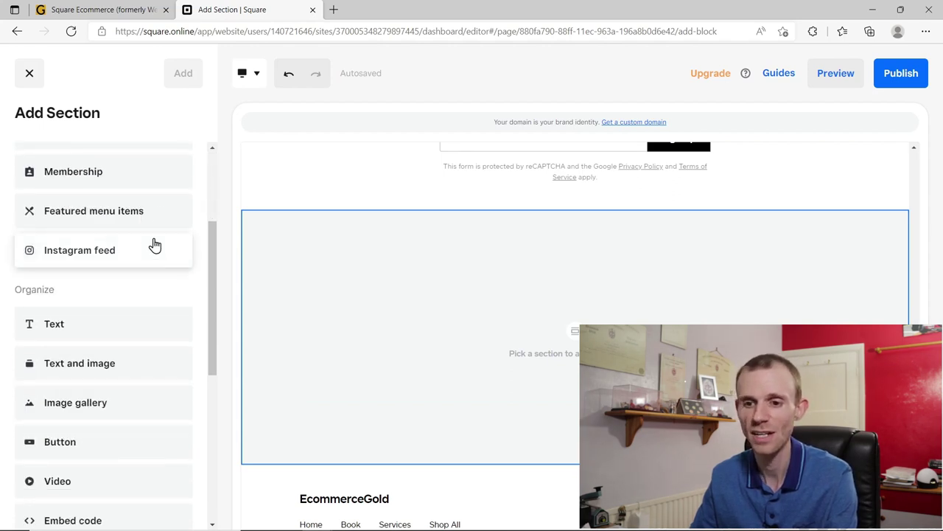
scroll(155, 244, down, 3)
scroll(155, 244, down, 3)
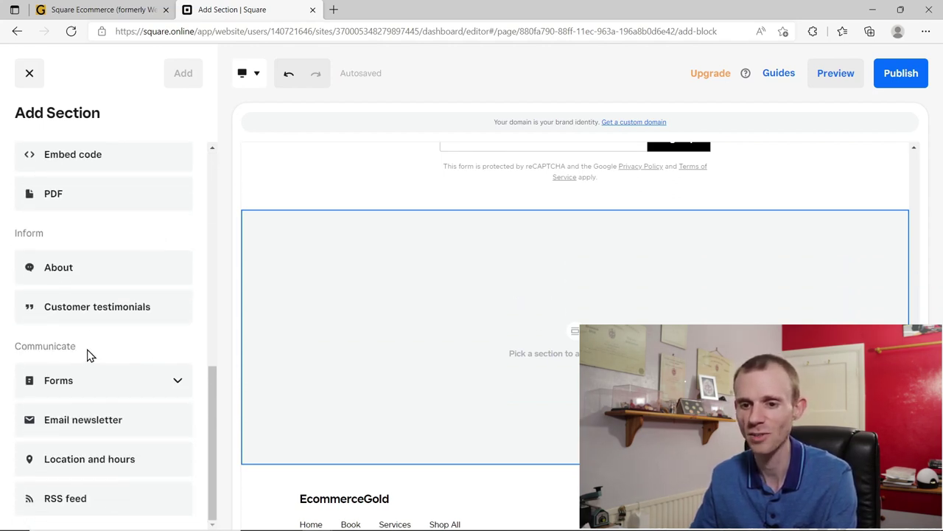
scroll(87, 358, up, 1)
scroll(87, 357, up, 5)
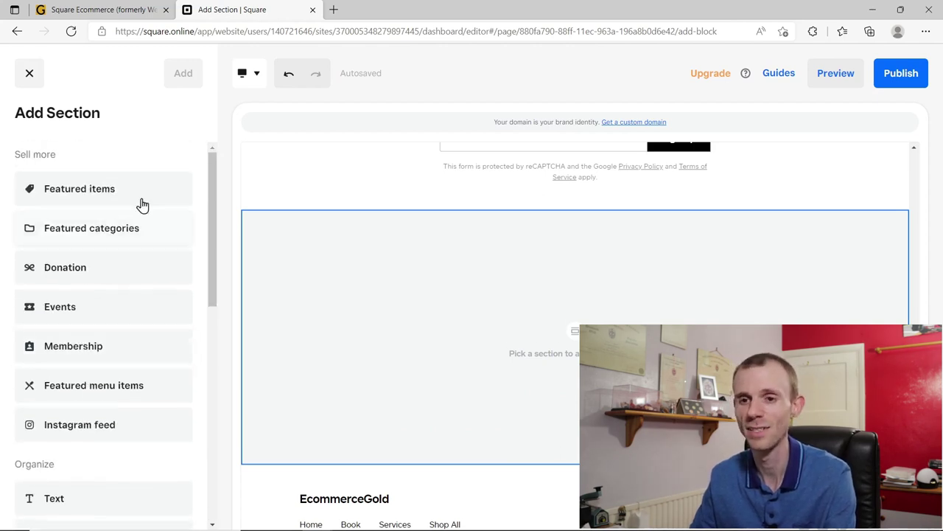
click(31, 76)
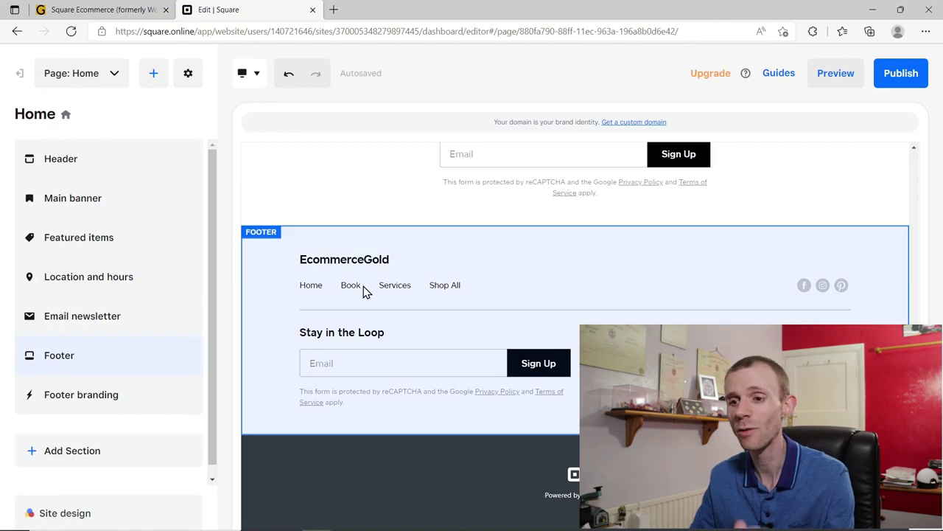
scroll(362, 295, up, 15)
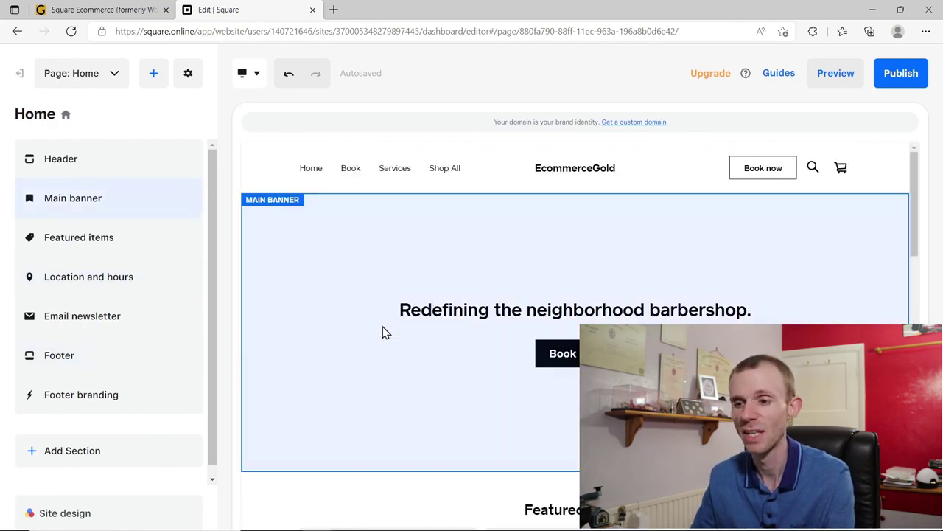
Look through the site's page list and open the Test Product item page in the editor.
click(96, 80)
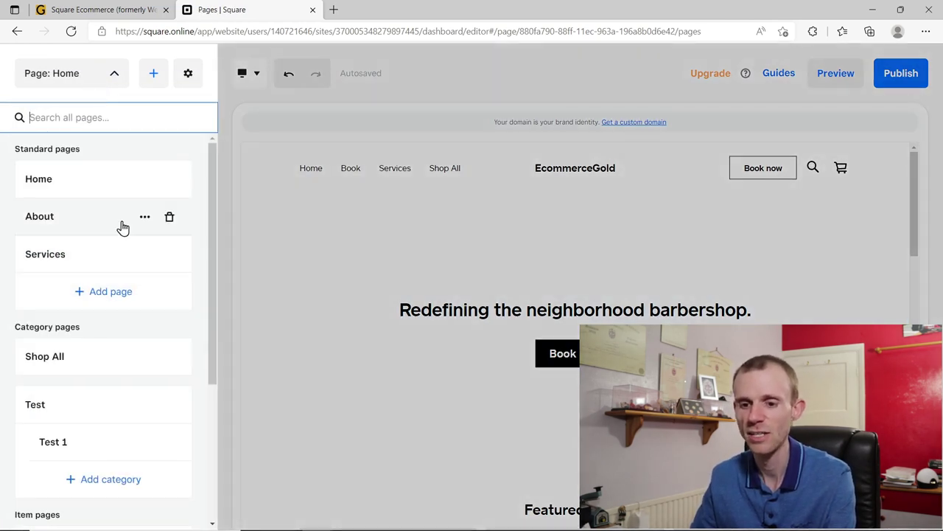
scroll(122, 227, down, 2)
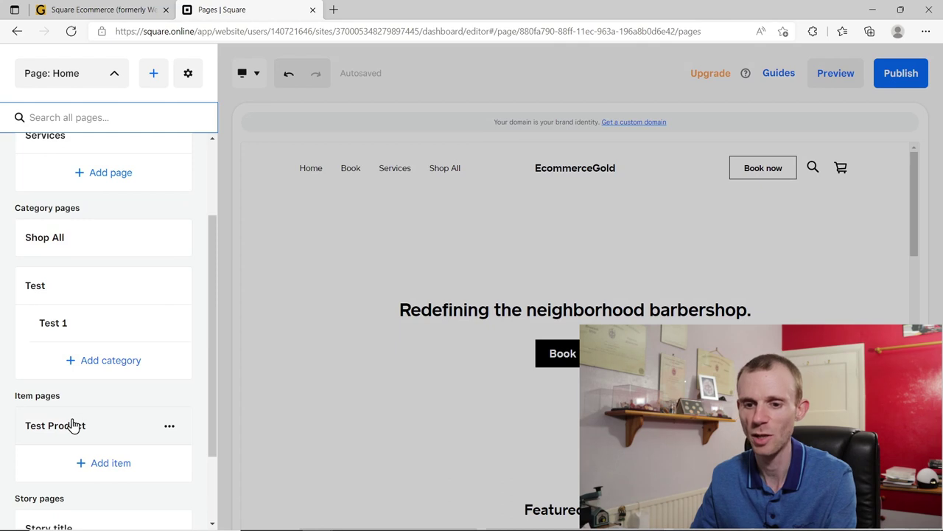
click(74, 425)
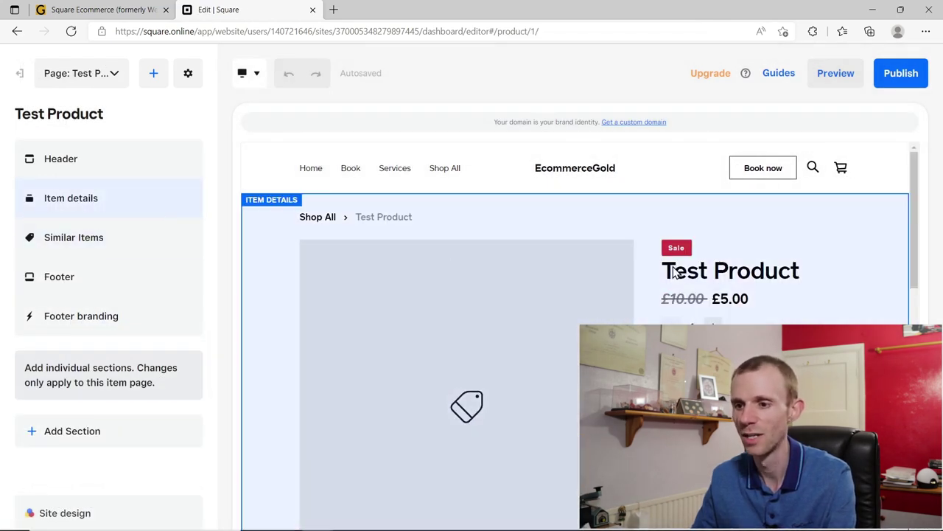
mouse_move(175, 240)
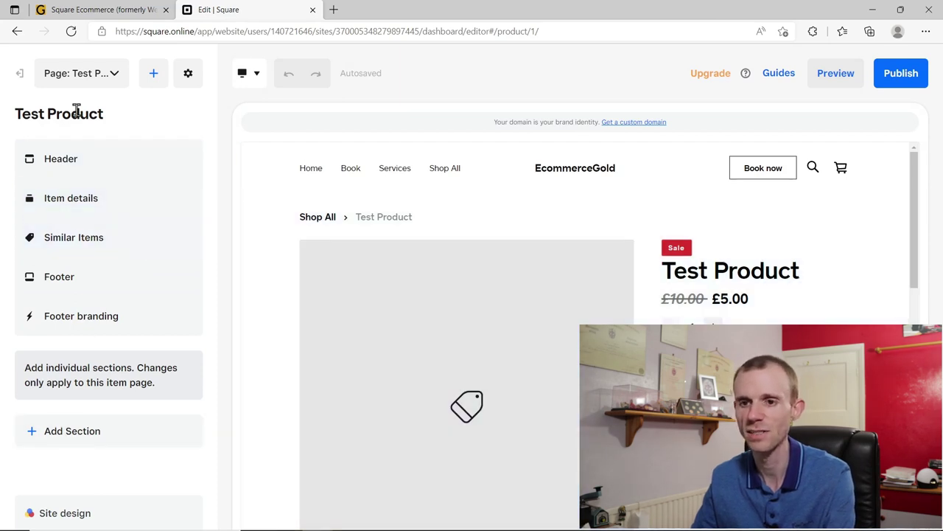
Return to the Home page in the editor and exit to the Square Online overview.
click(104, 80)
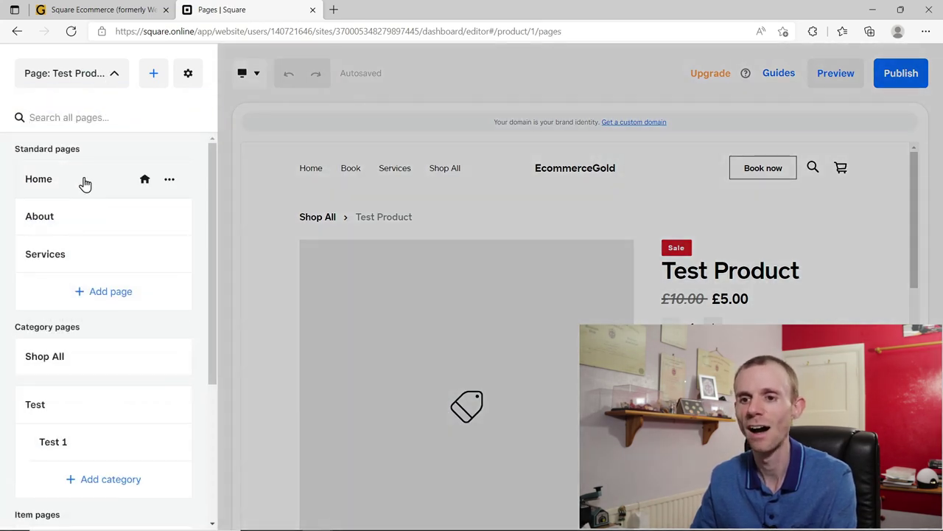
click(85, 180)
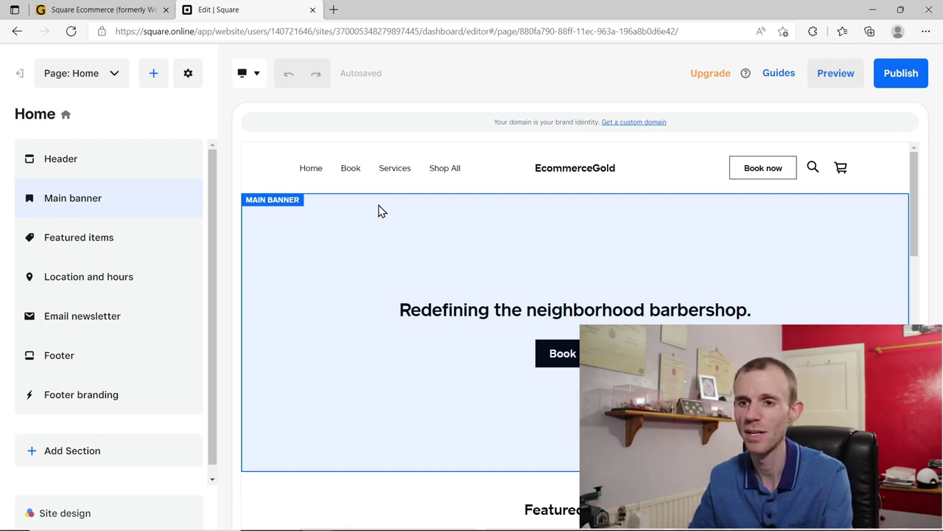
click(19, 76)
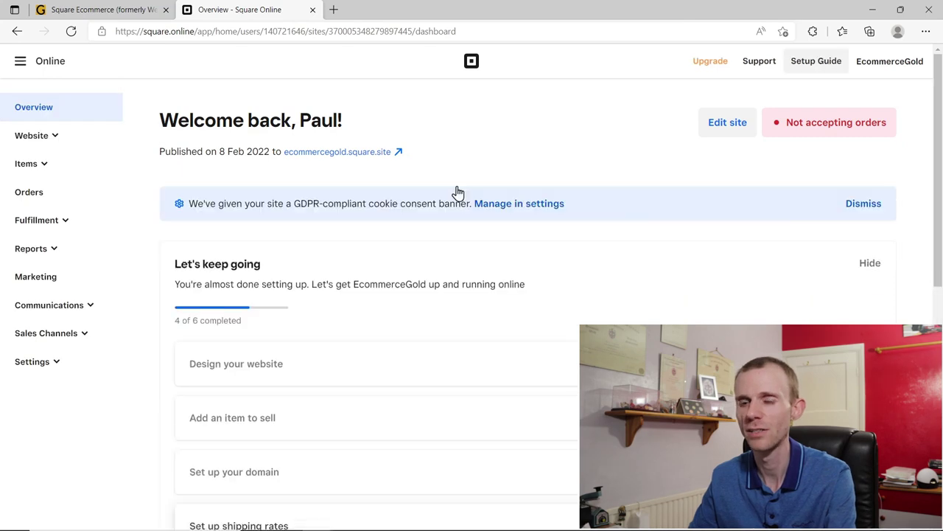
Go back to the Square review article and read the Square Support and Web Hosting sections.
click(85, 10)
scroll(108, 233, down, 10)
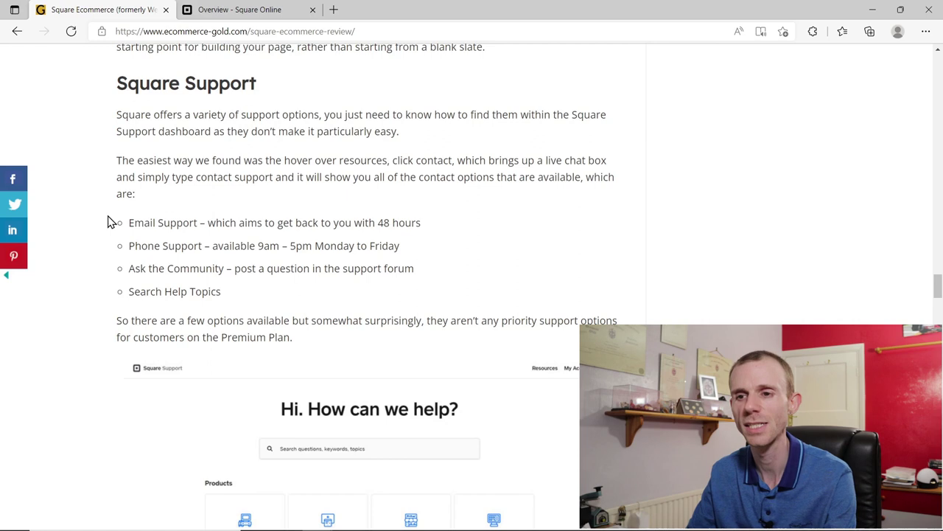
scroll(108, 222, down, 7)
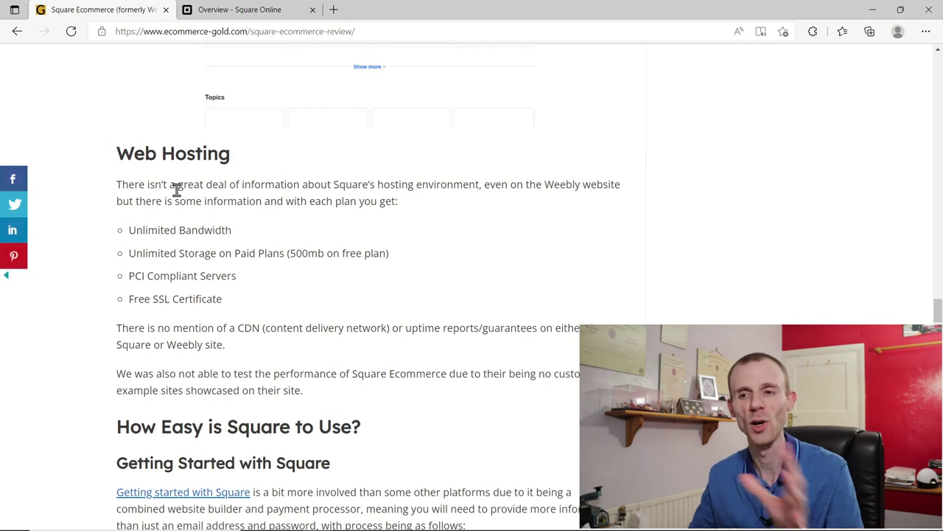
Return to the Square Online overview and examine the setup checklist, from website design and shipping rates to taxes and publishing.
click(255, 9)
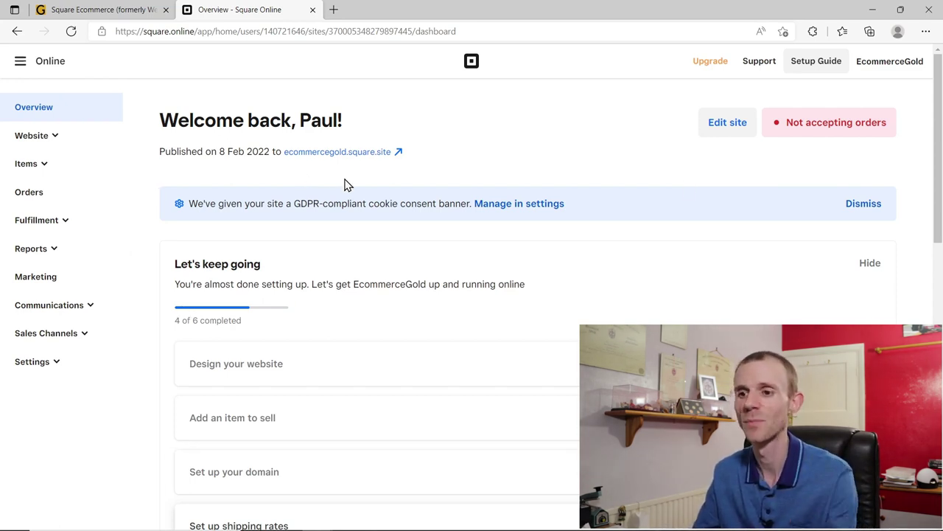
scroll(154, 236, down, 2)
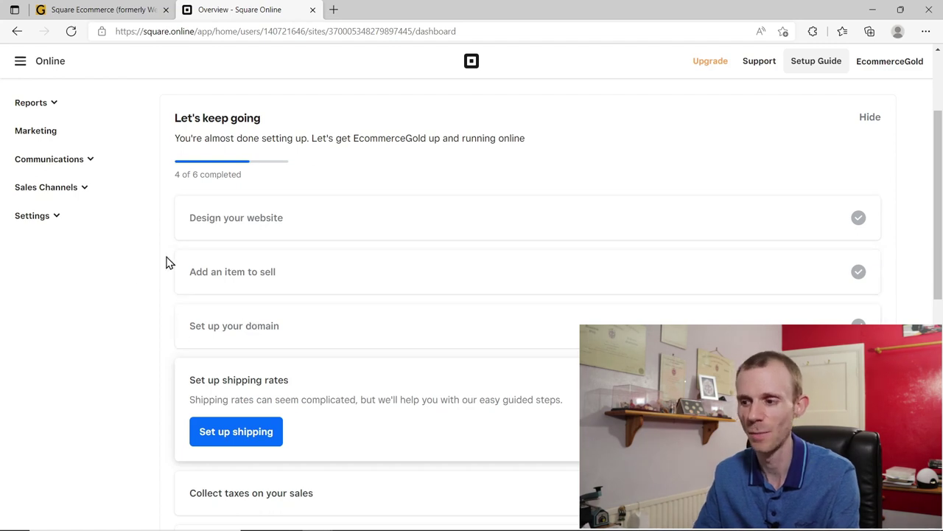
scroll(133, 295, down, 1)
scroll(221, 306, down, 1)
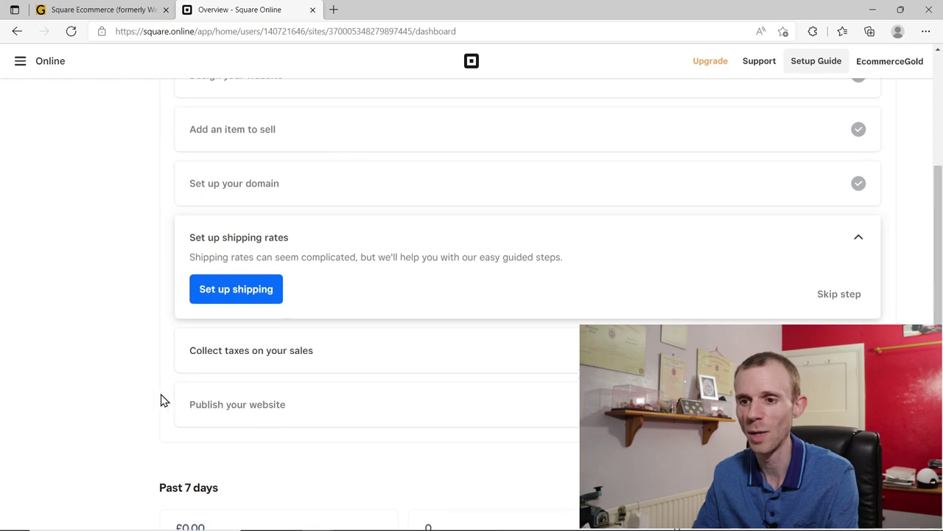
scroll(160, 331, up, 2)
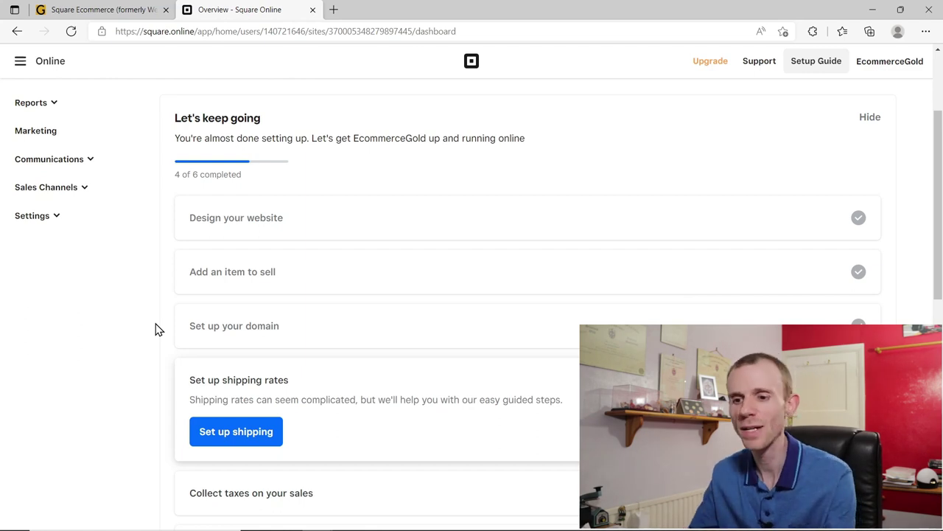
scroll(155, 329, down, 1)
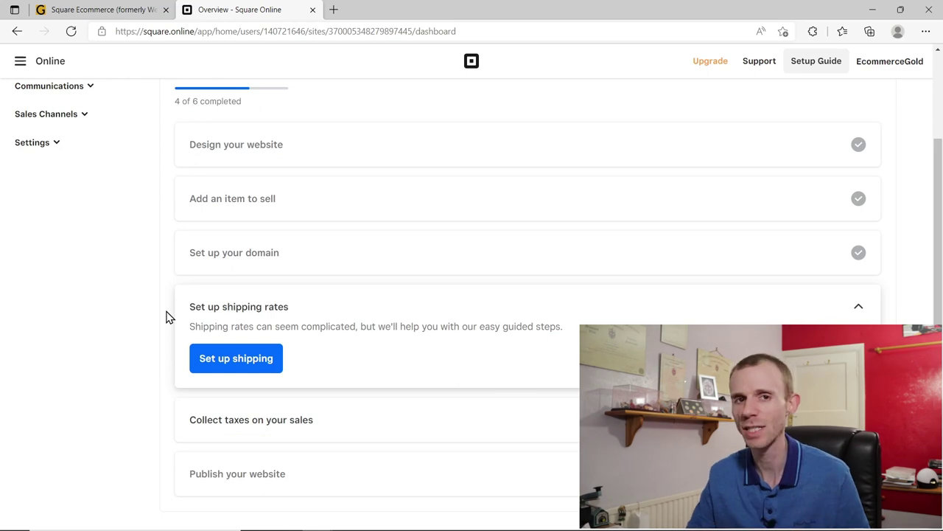
scroll(166, 317, up, 1)
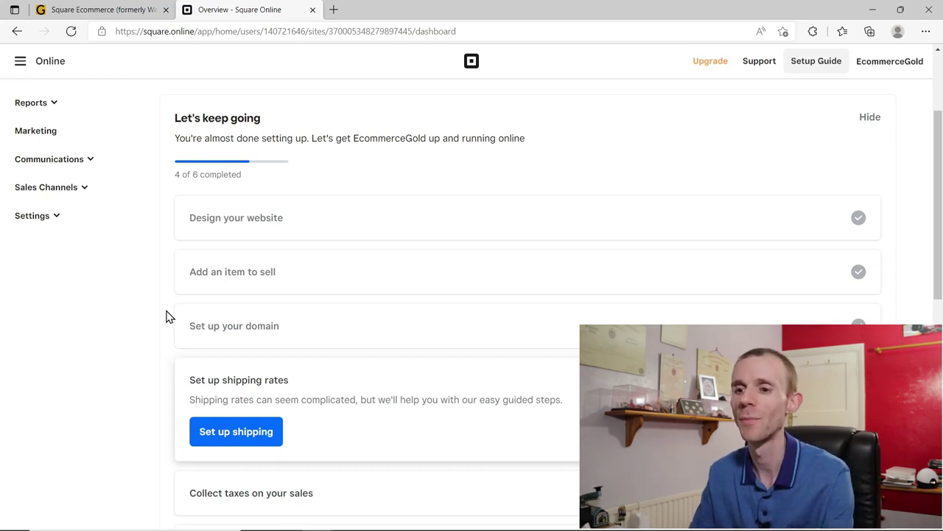
scroll(165, 316, up, 1)
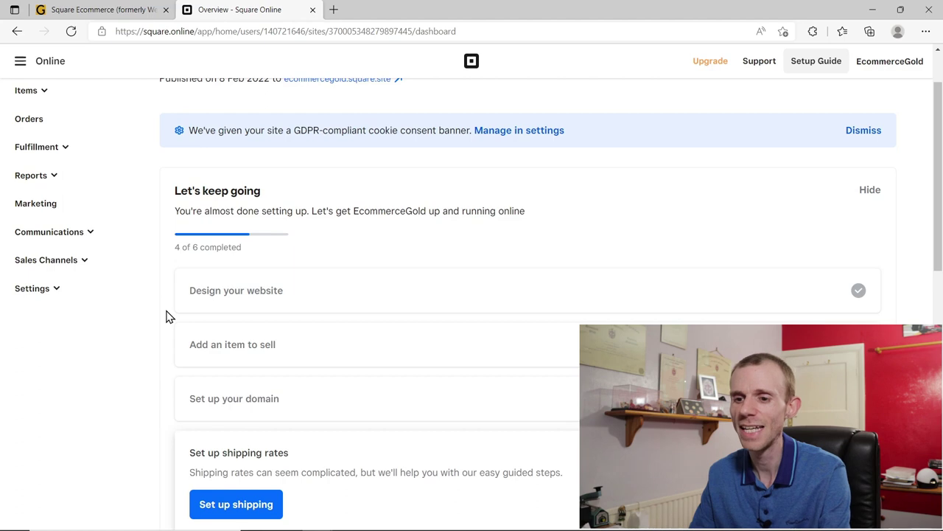
scroll(166, 317, up, 1)
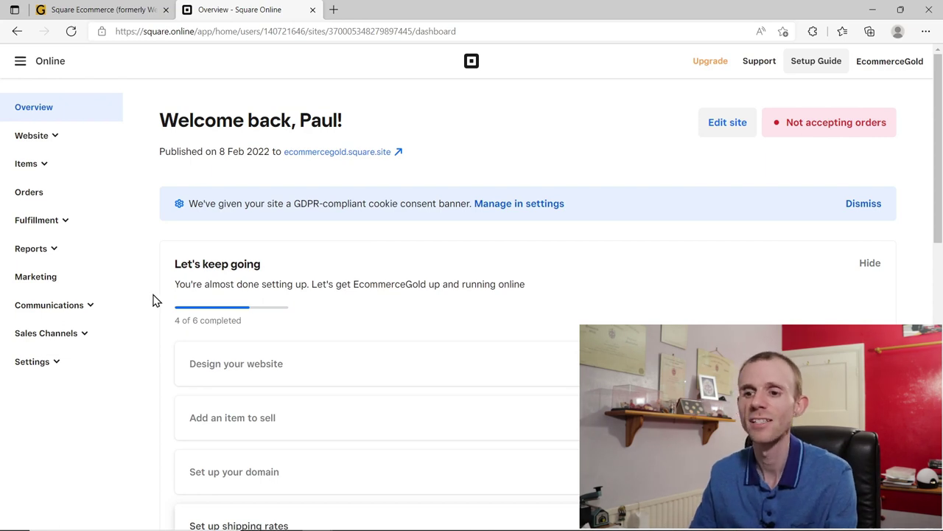
scroll(153, 299, down, 3)
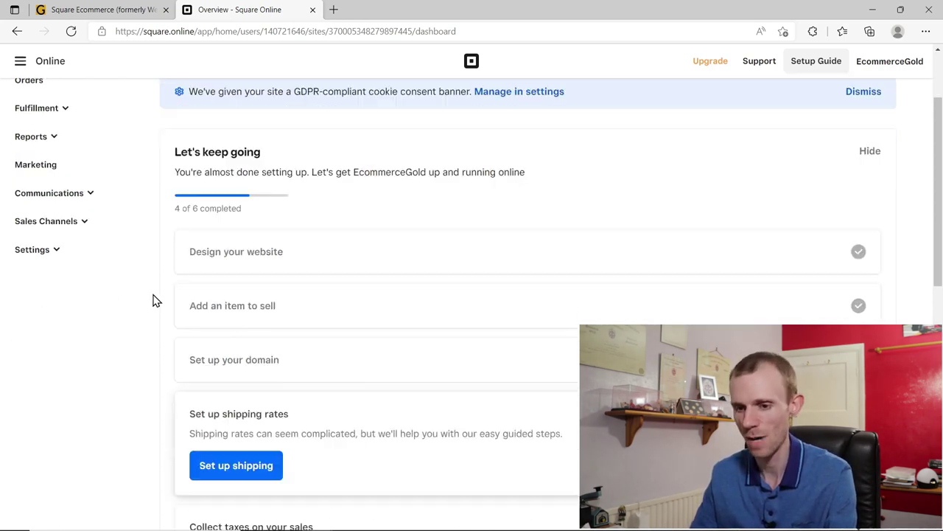
Open the store's site items list and start creating a new item.
scroll(153, 299, up, 3)
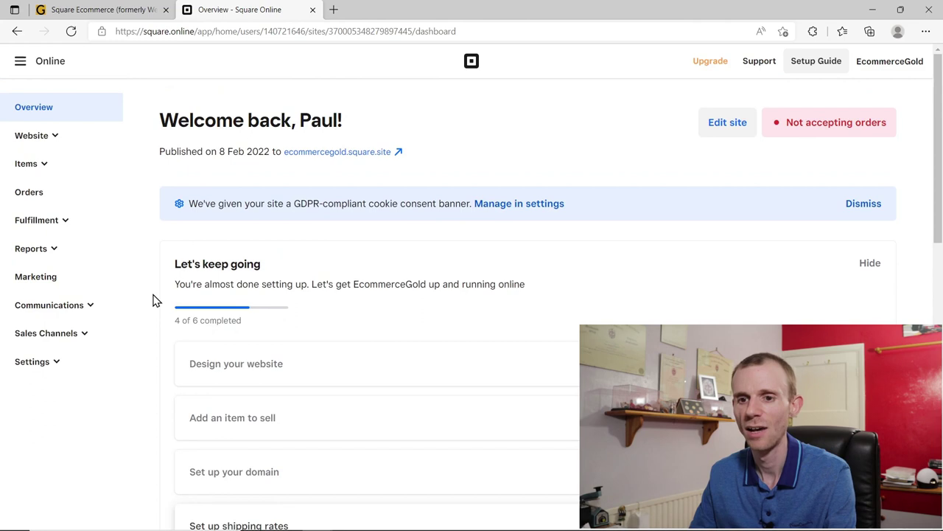
click(46, 168)
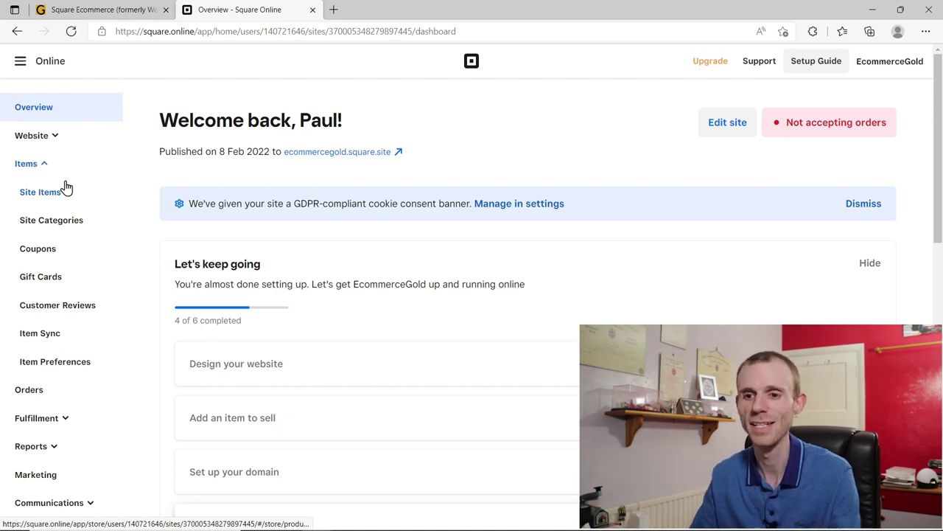
click(51, 198)
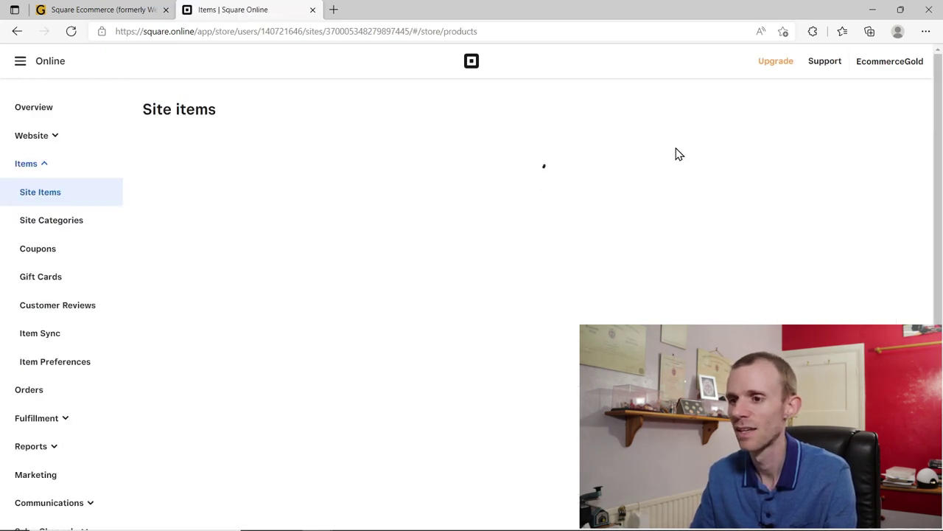
click(859, 118)
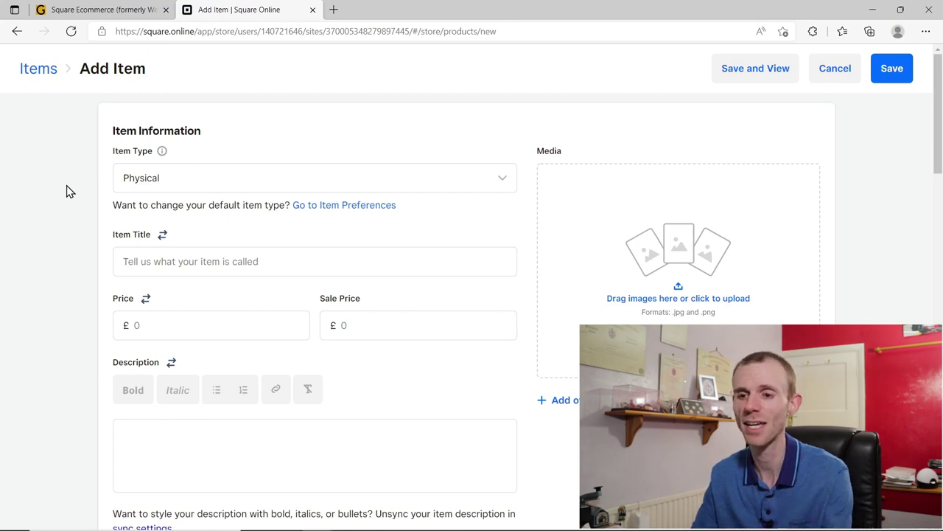
Review the item types offered for the new item, from Physical and Digital to Service, without changing the selection.
click(254, 177)
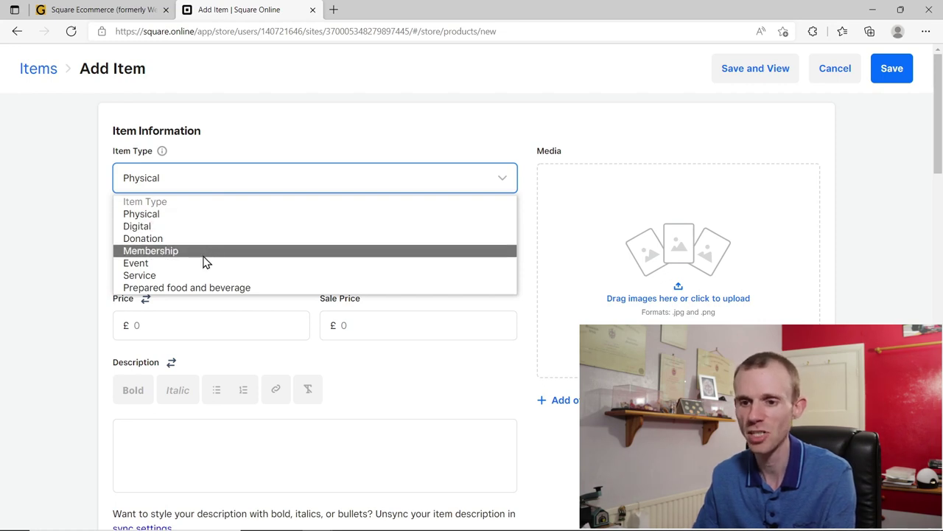
click(75, 248)
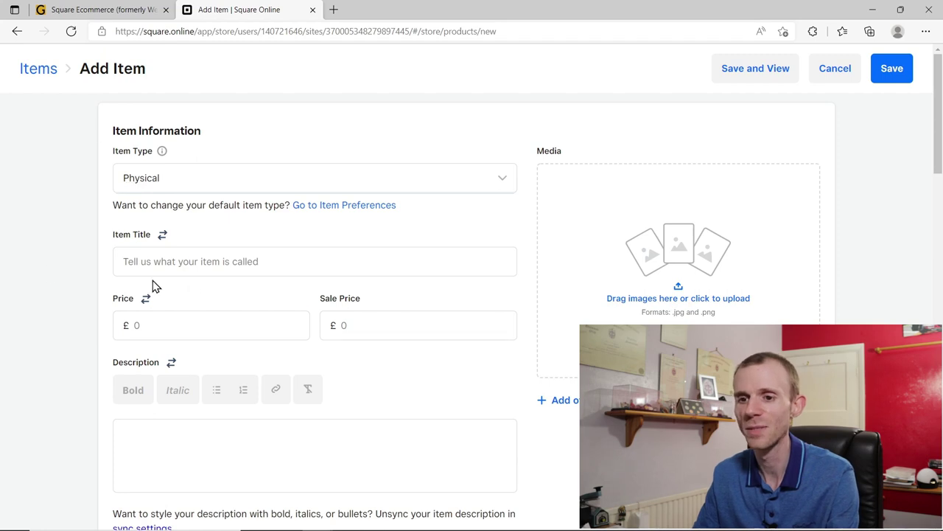
click(117, 268)
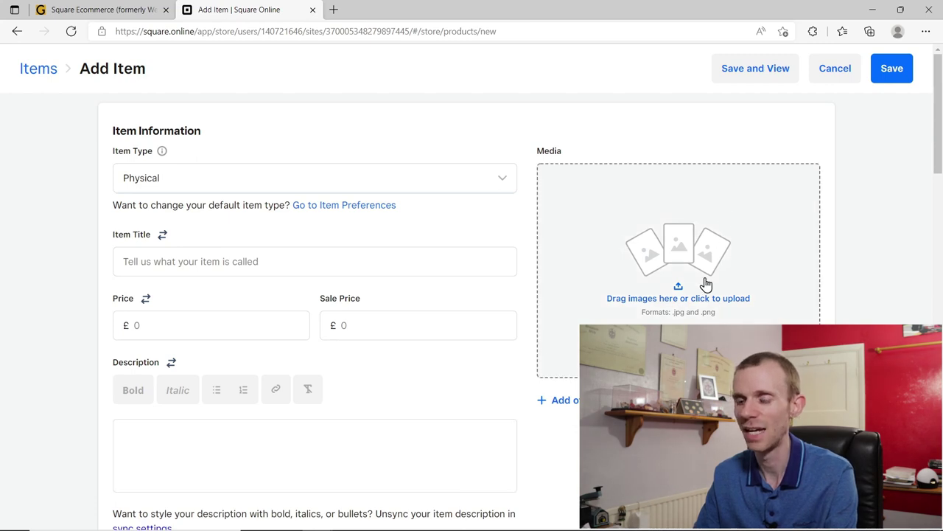
click(366, 177)
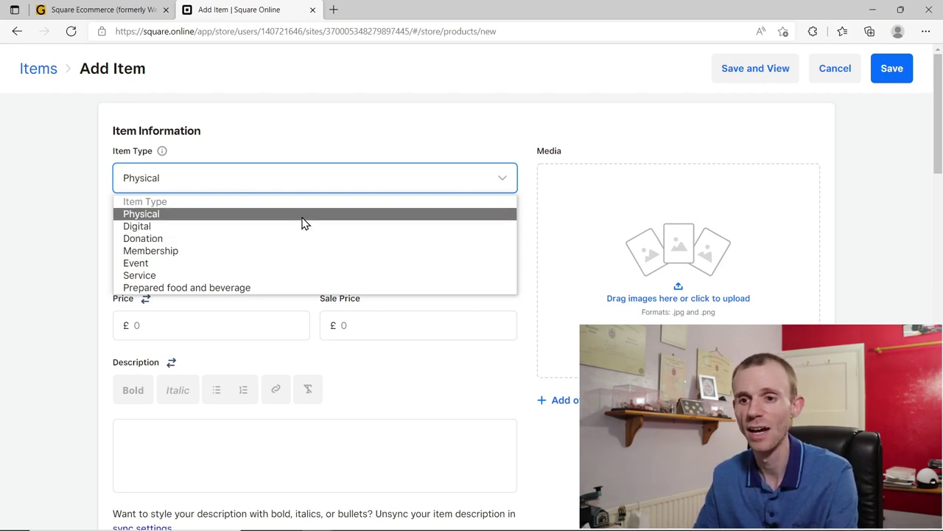
click(62, 244)
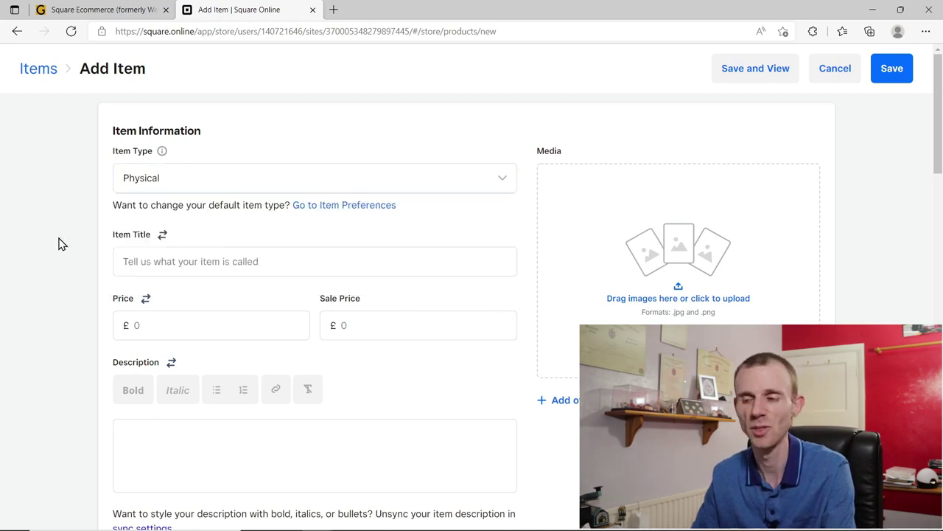
scroll(61, 244, down, 2)
scroll(61, 244, up, 2)
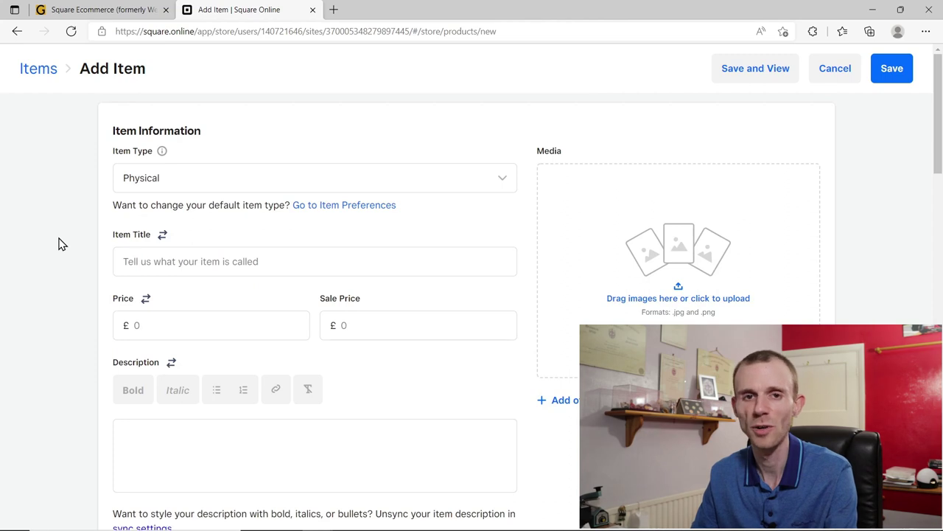
Examine the new item's visibility, fulfillment methods, shipping weight, sales tax, stock and SKU settings.
scroll(59, 242, down, 5)
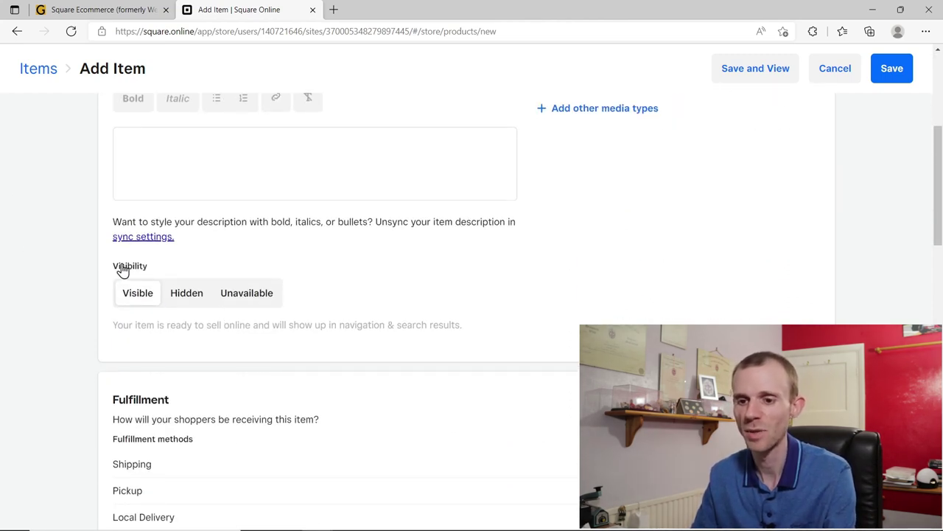
scroll(29, 196, down, 4)
scroll(29, 196, down, 1)
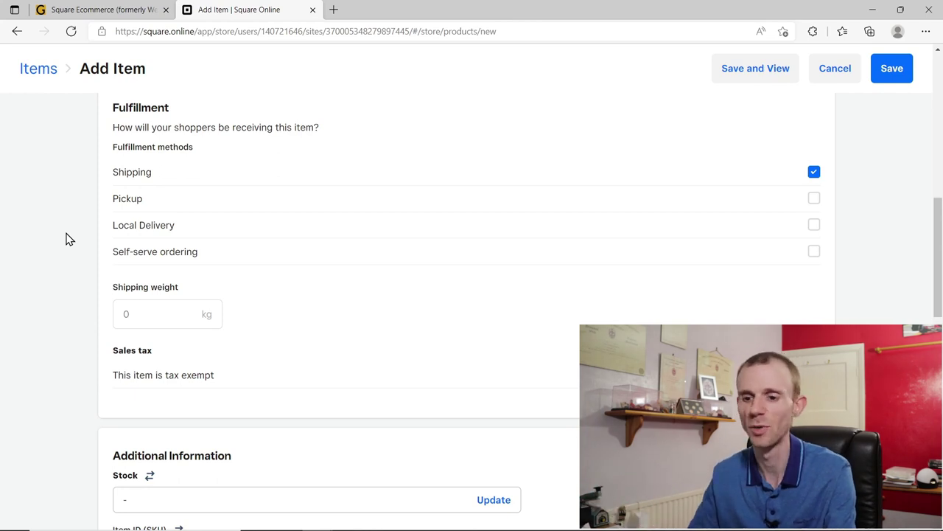
scroll(110, 181, down, 4)
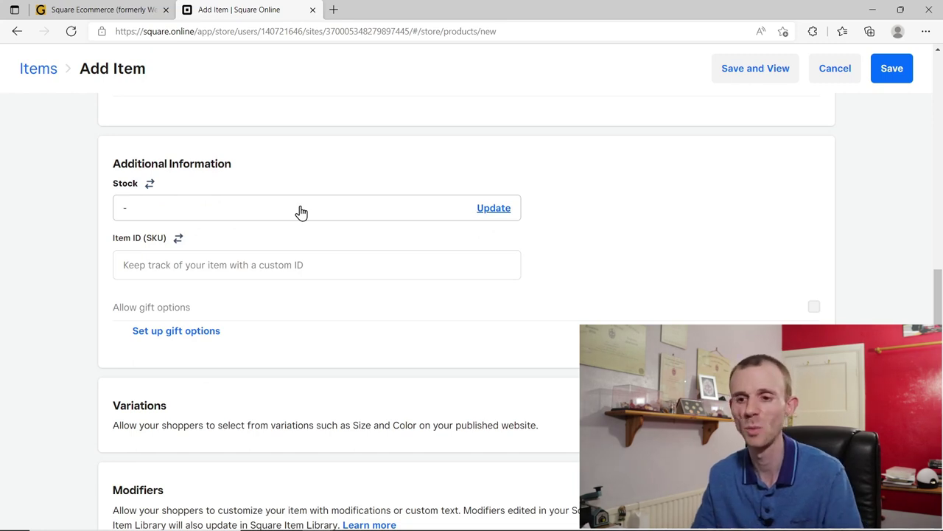
scroll(319, 248, down, 1)
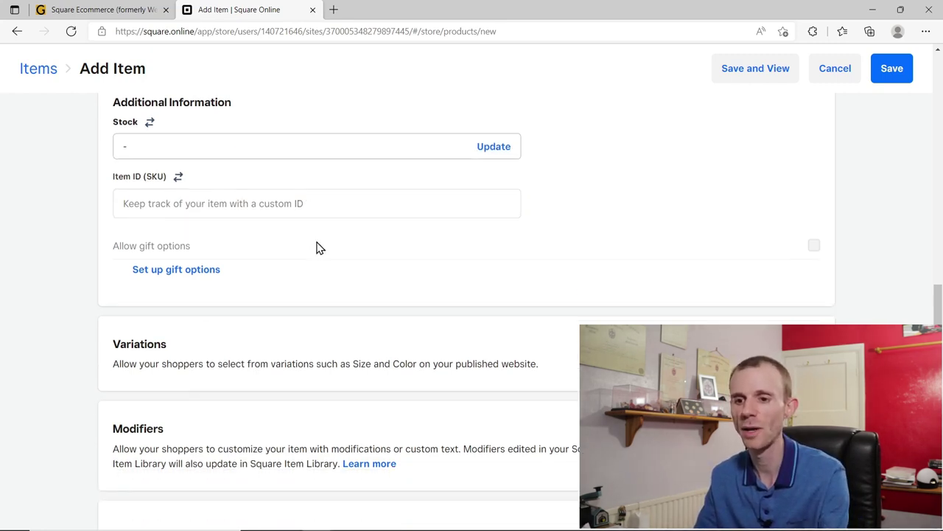
Examine the new item's variations, modifiers, categories and search engine optimization fields, and return to the item information.
scroll(134, 204, down, 1)
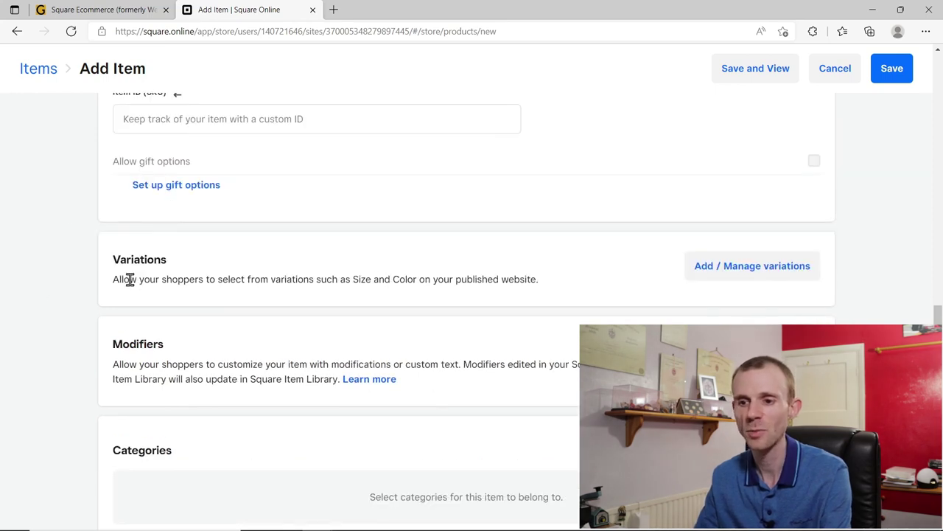
scroll(74, 284, down, 1)
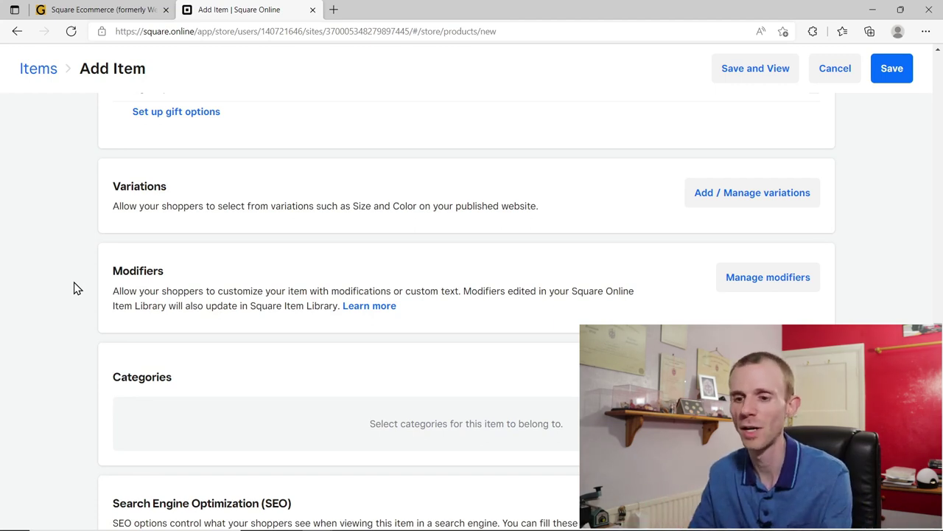
scroll(73, 288, down, 2)
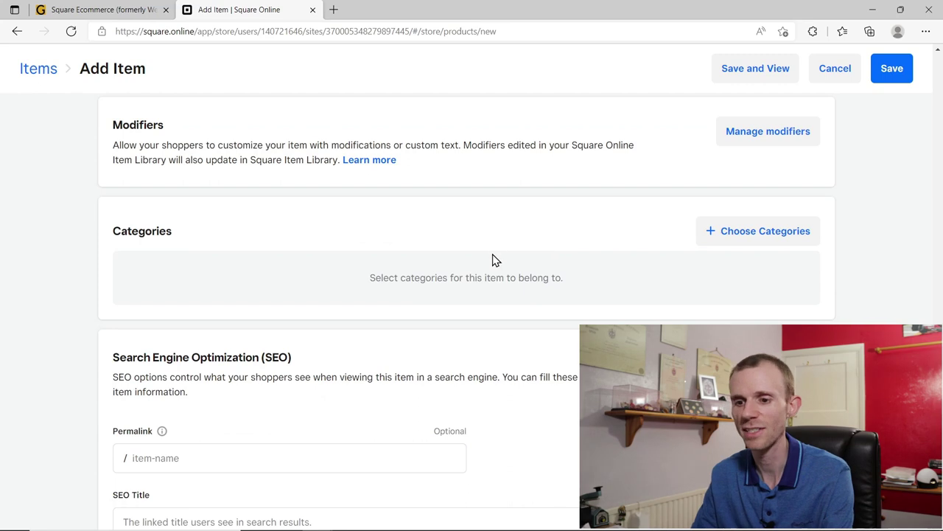
scroll(525, 256, down, 2)
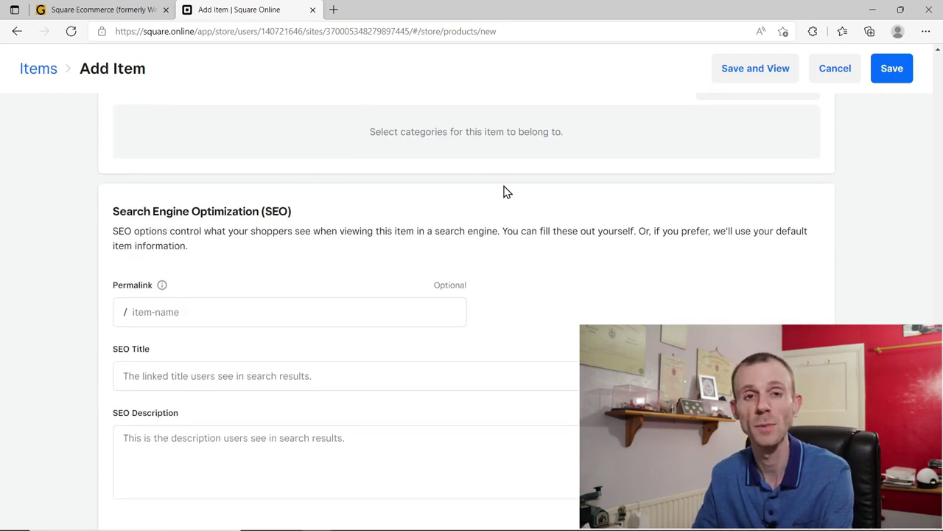
scroll(490, 185, down, 1)
click(304, 274)
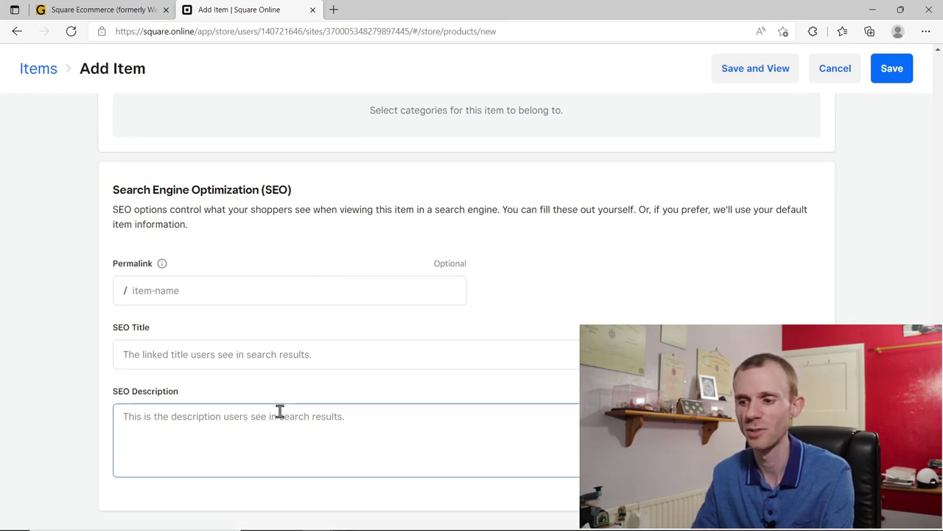
scroll(276, 398, up, 20)
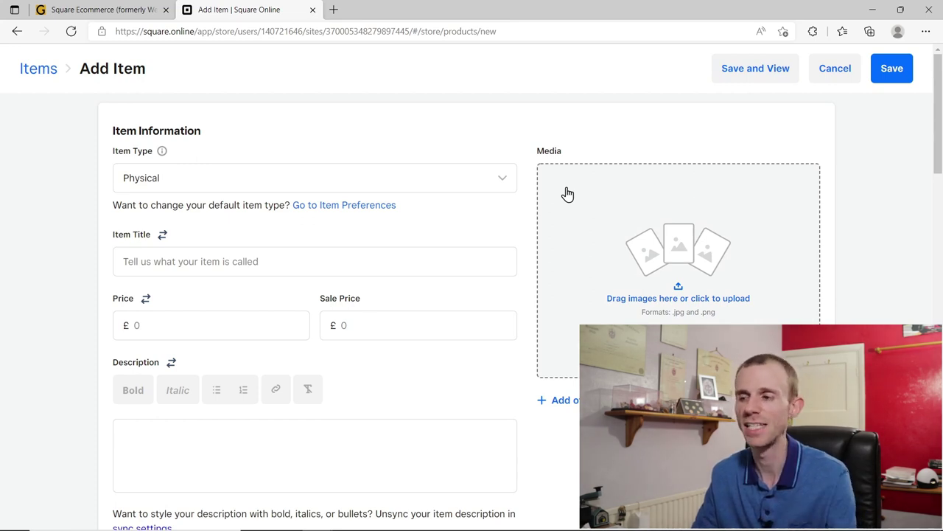
Cancel the new item and expand the Test category in the site categories to view its subcategories.
click(837, 75)
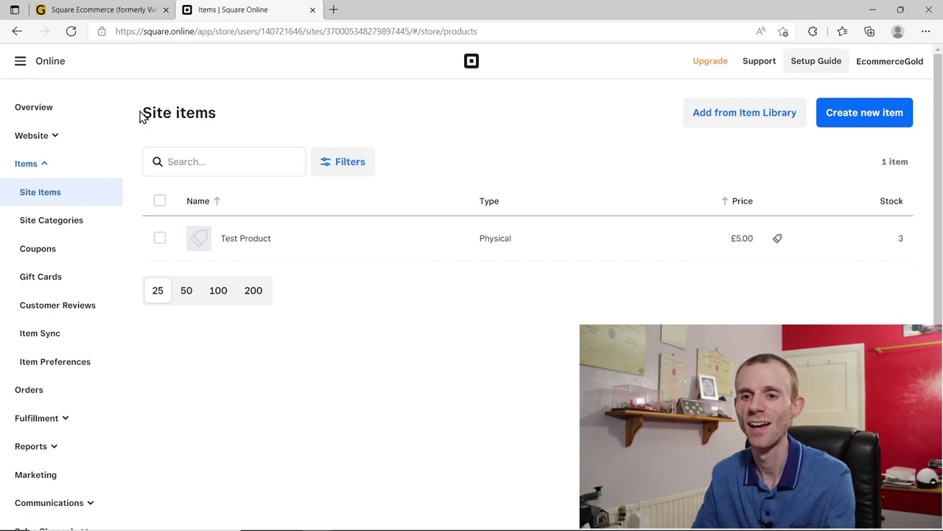
click(66, 223)
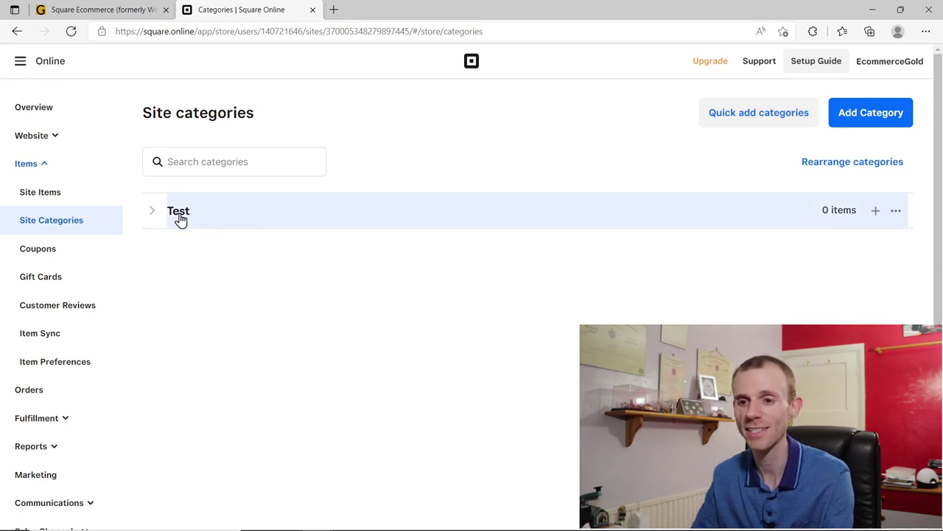
click(154, 213)
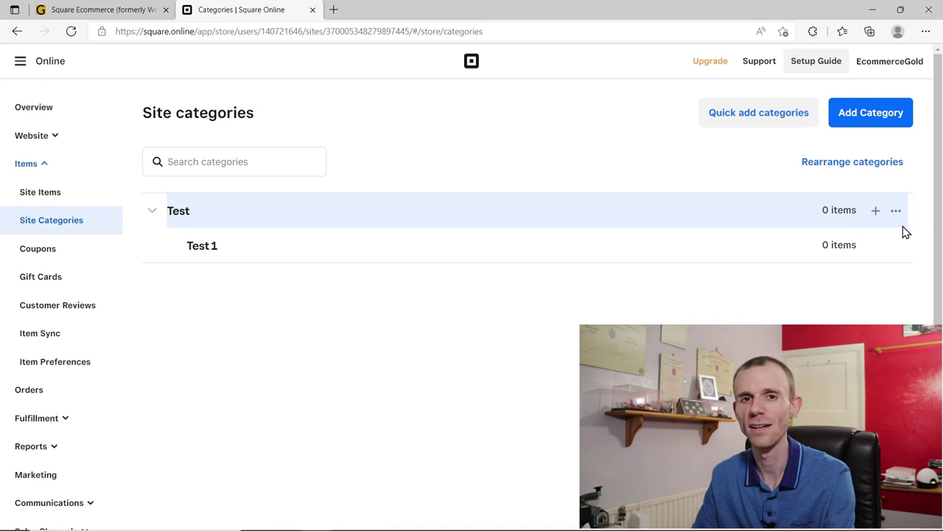
Select Test Product in the site items list and review the available bulk edit options.
click(48, 195)
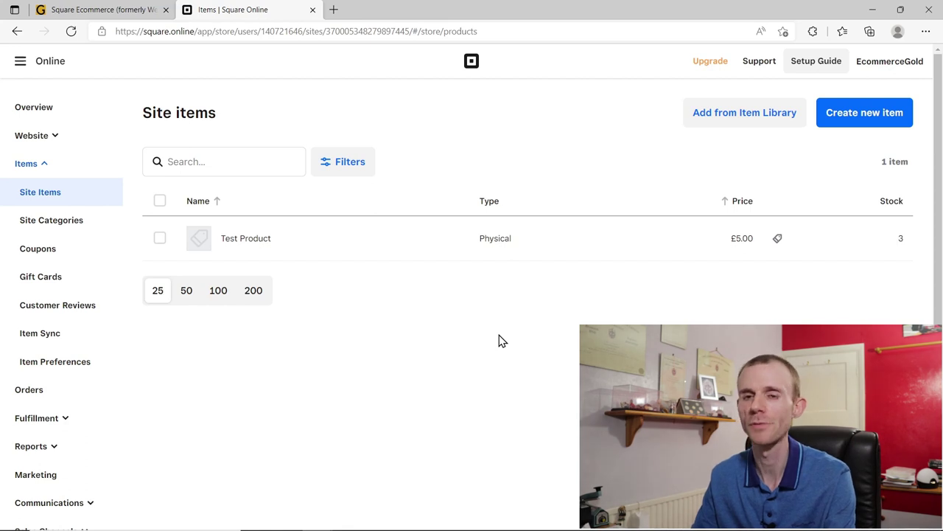
click(159, 239)
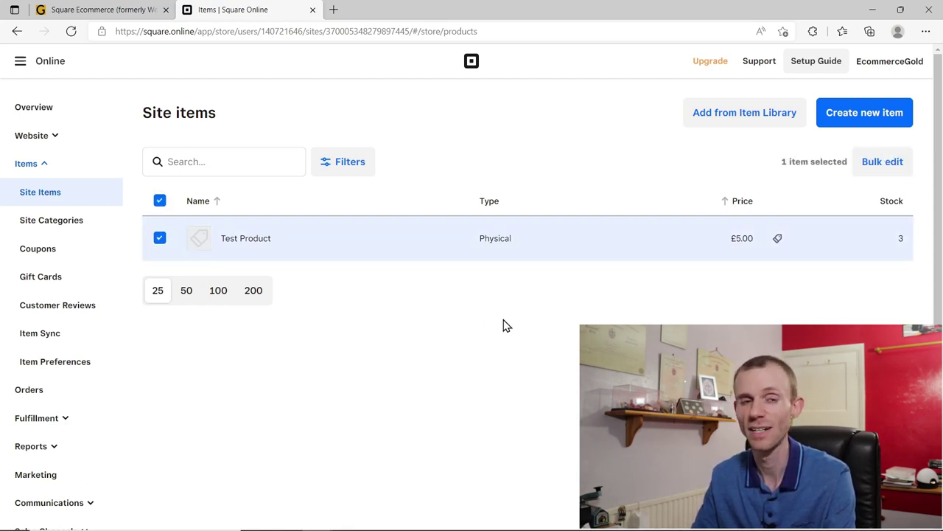
click(894, 167)
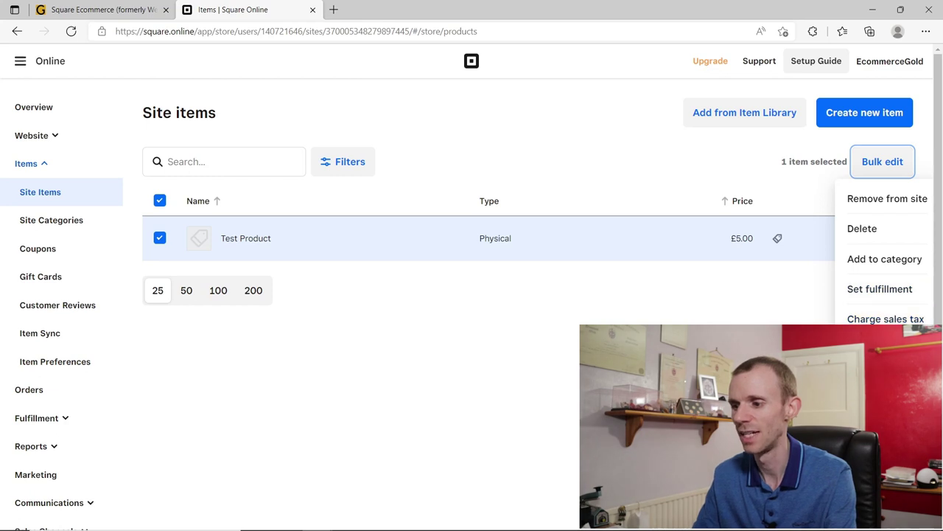
click(532, 336)
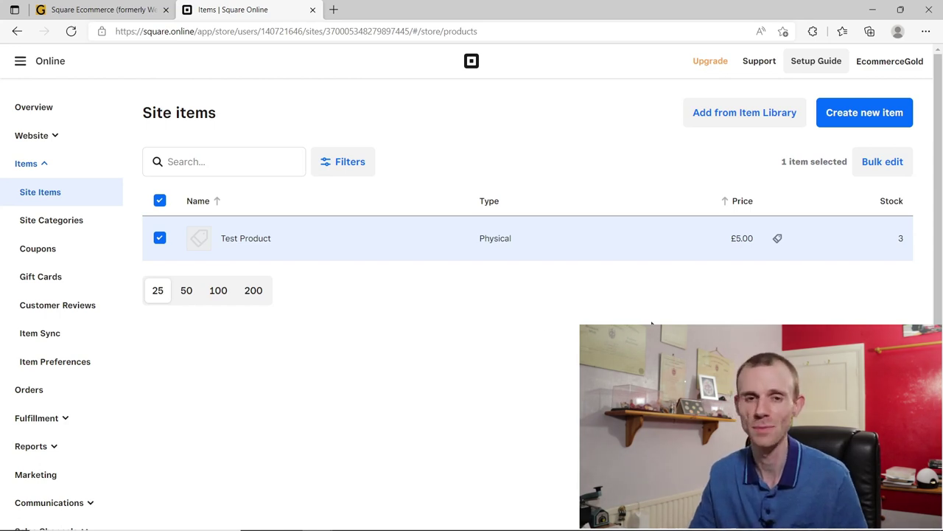
Open the store's Orders page.
click(31, 391)
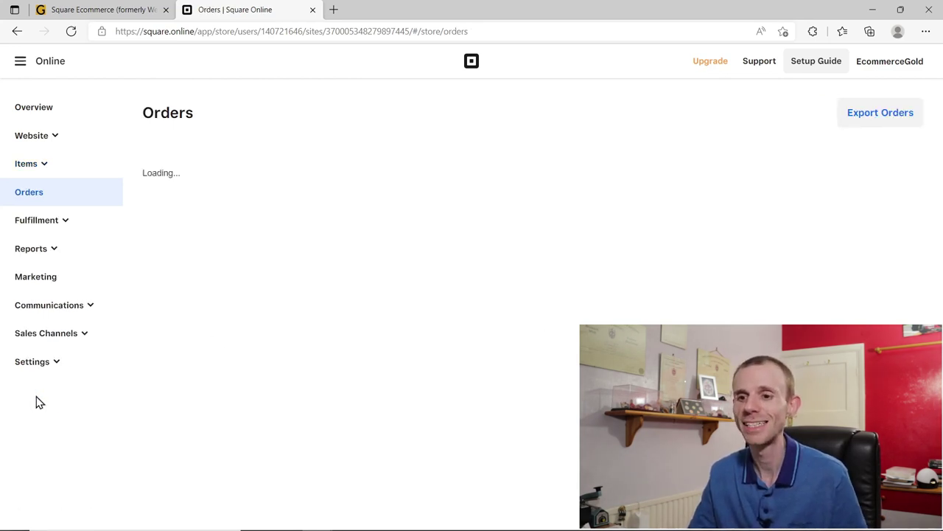